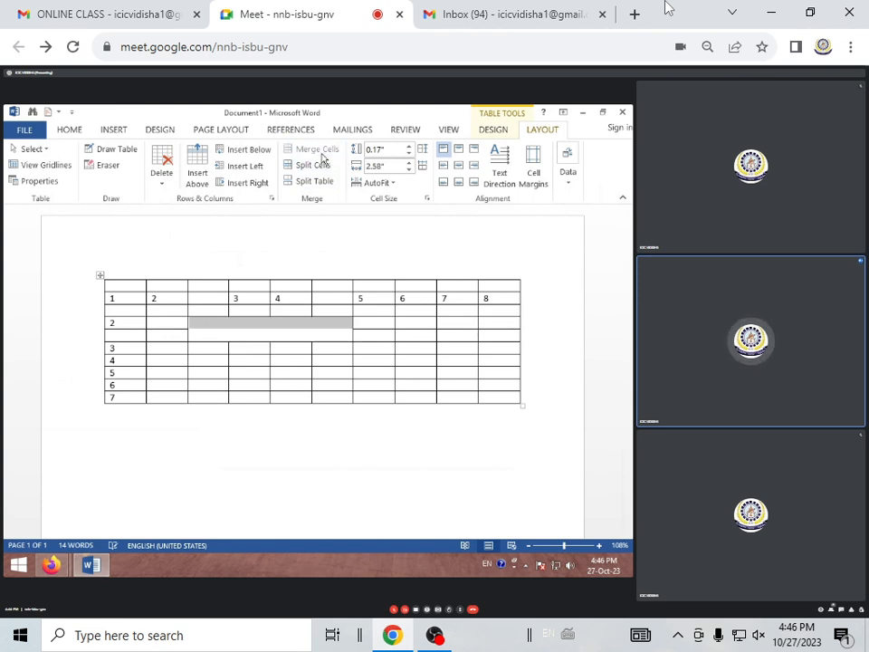
Merge the three cells in the sixth to eighth columns of the row labelled 4 into one cell.
left_click(241, 325)
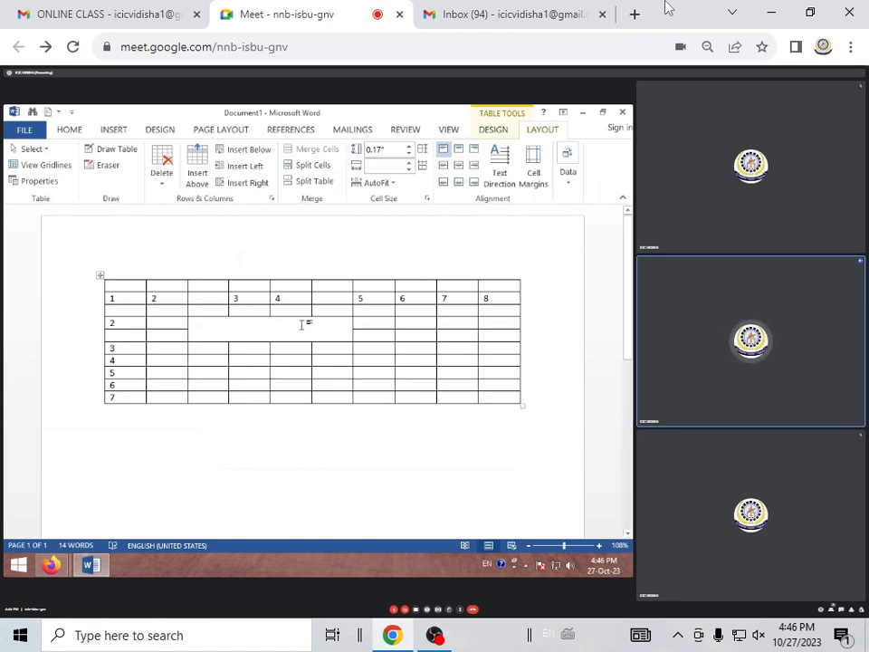
left_click_drag(341, 361, 398, 363)
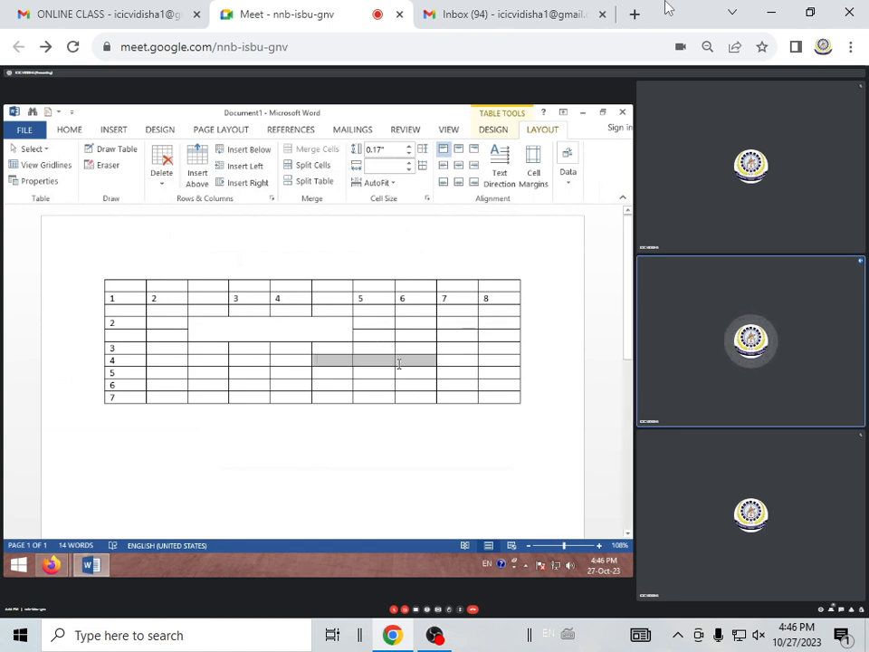
left_click(314, 153)
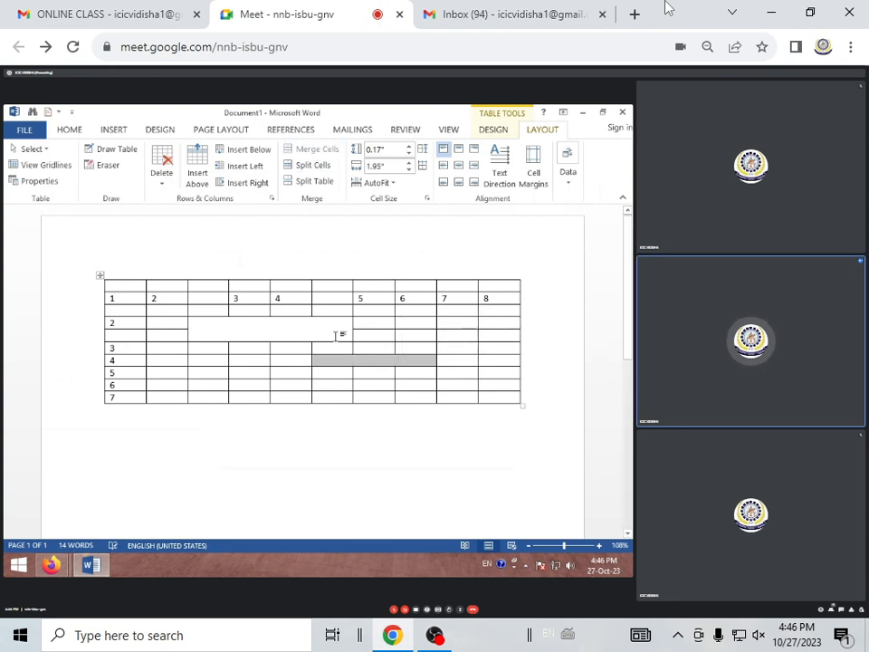
left_click(361, 372)
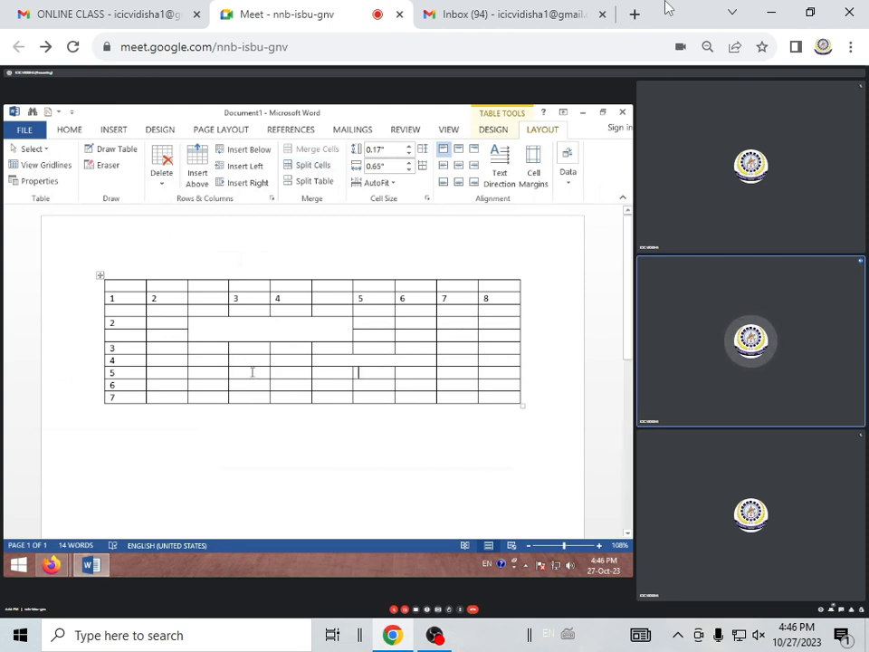
Split the third cell of the row labelled 4 into 3 columns and 2 rows.
left_click(219, 360)
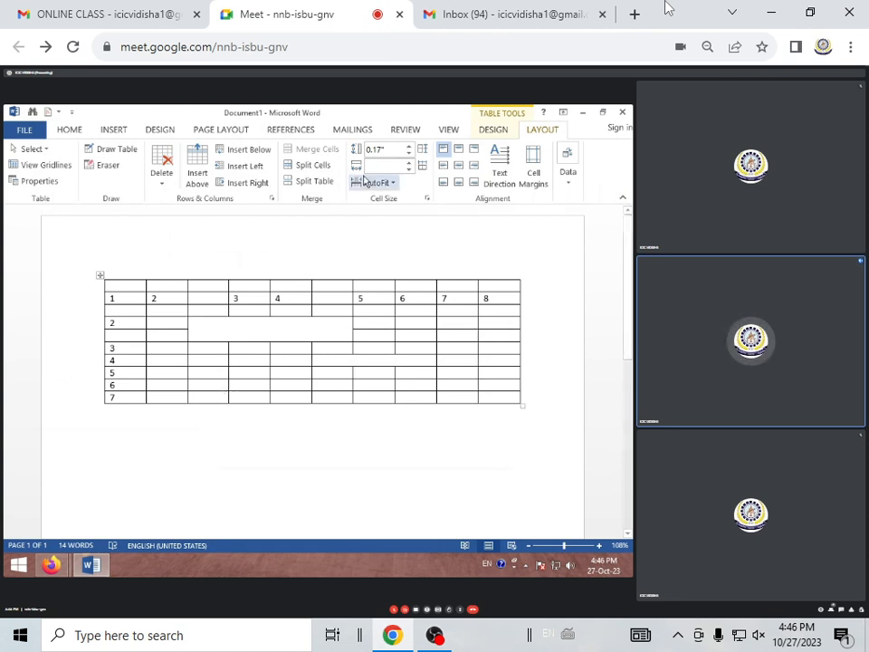
left_click(313, 166)
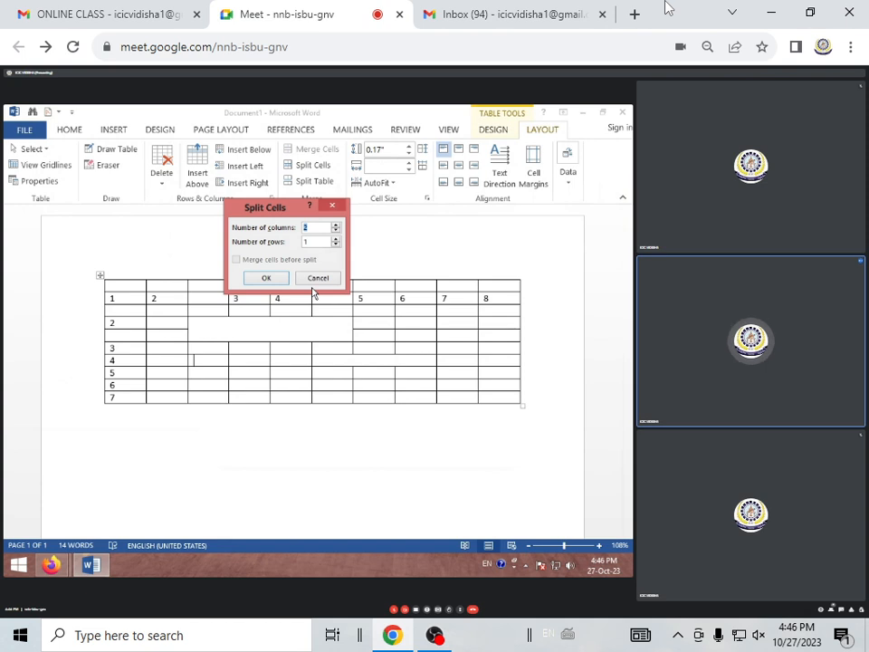
left_click(324, 226)
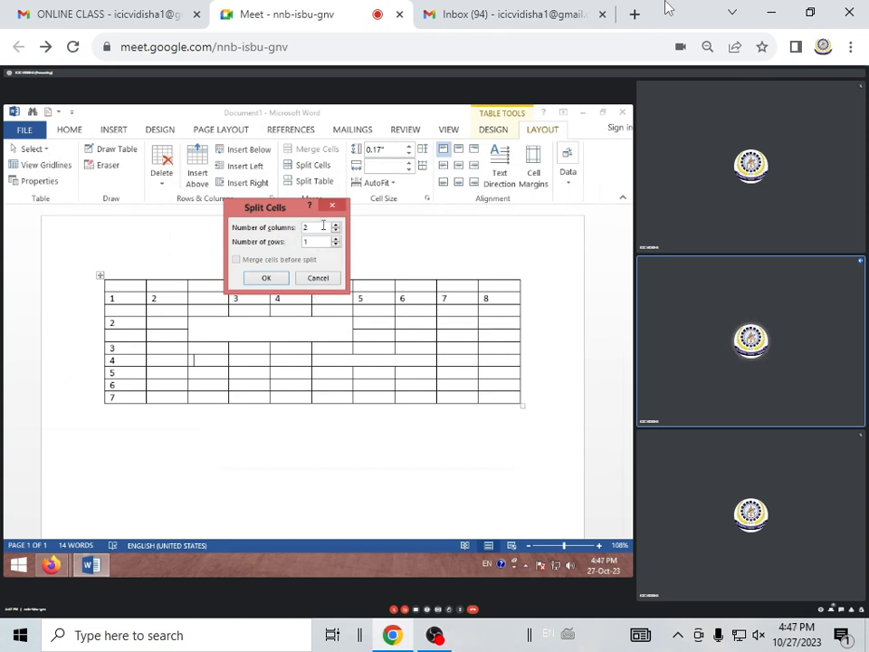
key("BackSpace")
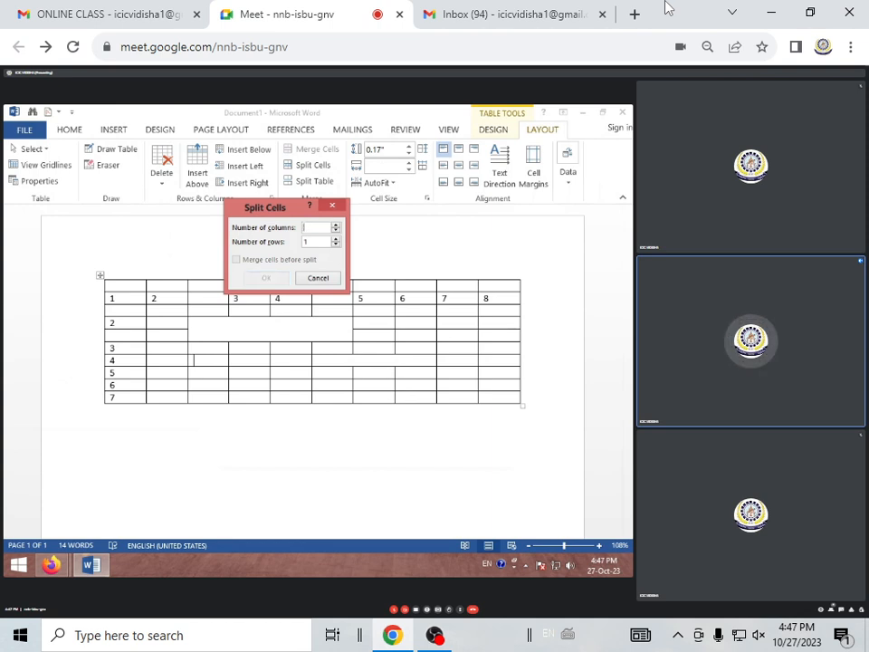
type("3")
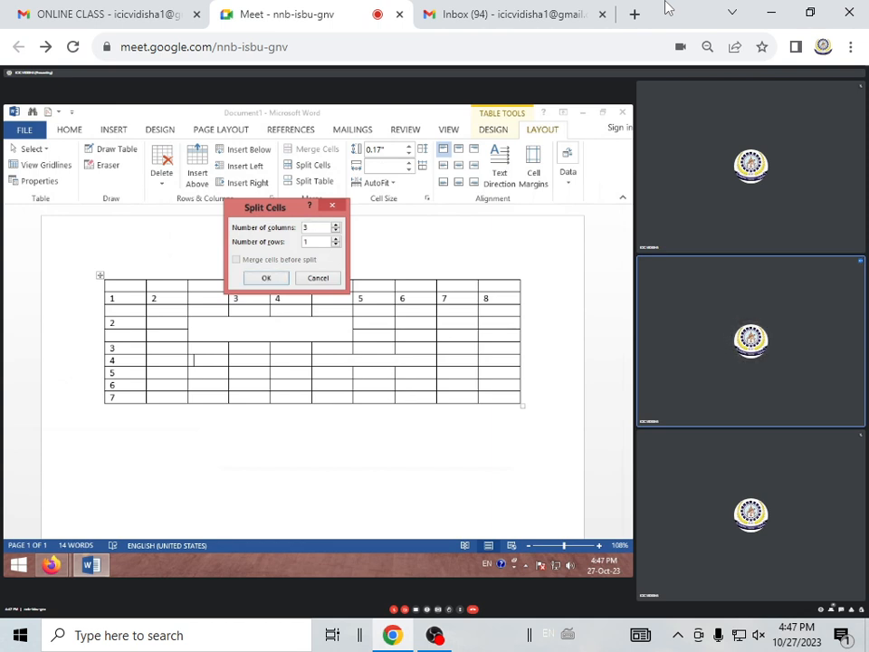
left_click(320, 239)
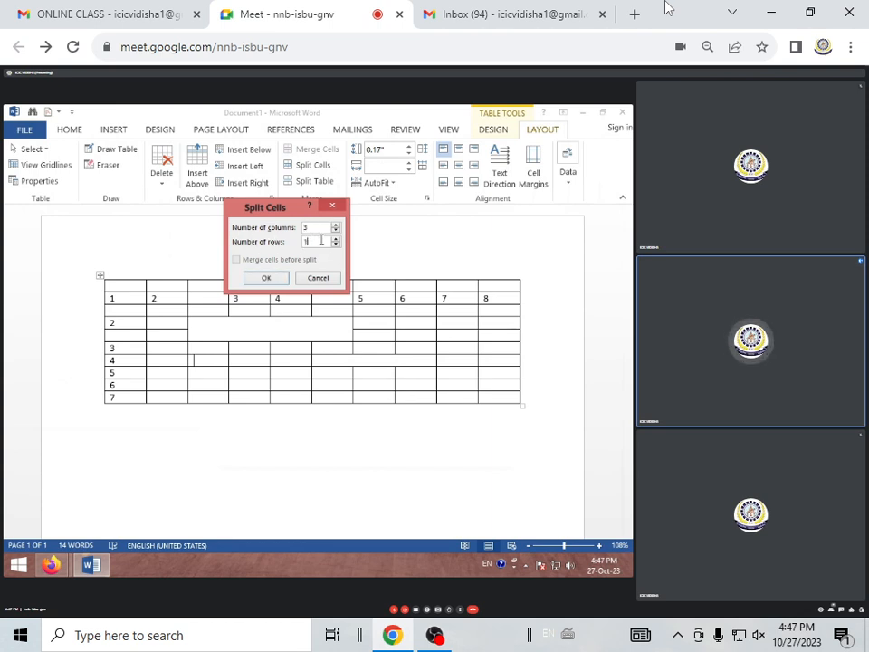
key("BackSpace")
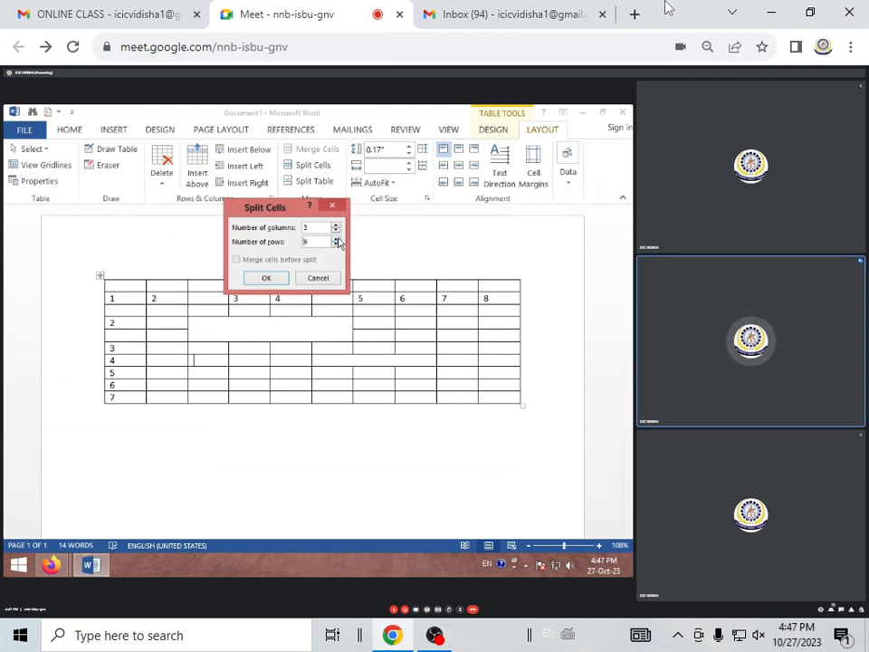
left_click(337, 240)
left_click(336, 245)
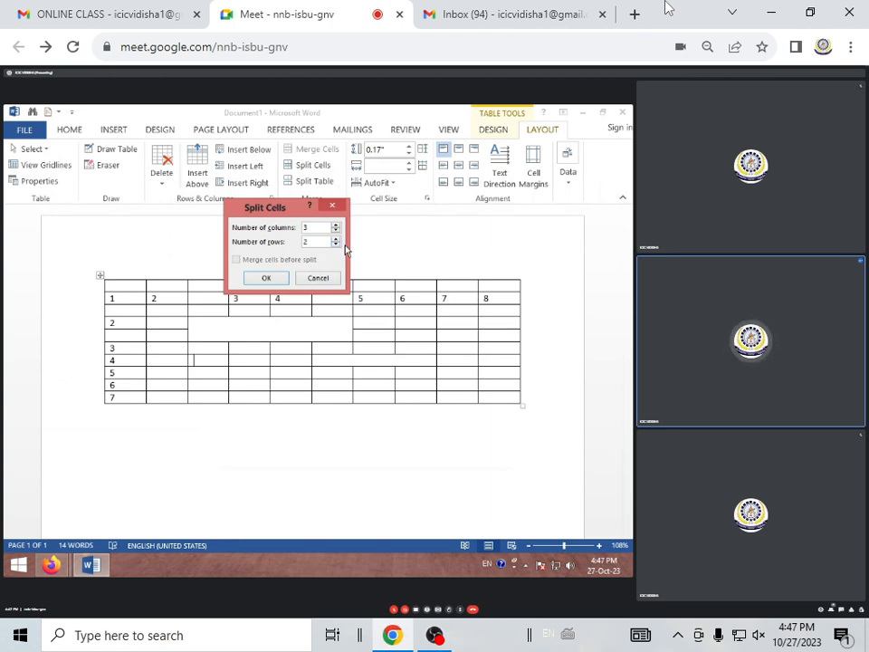
left_click(249, 279)
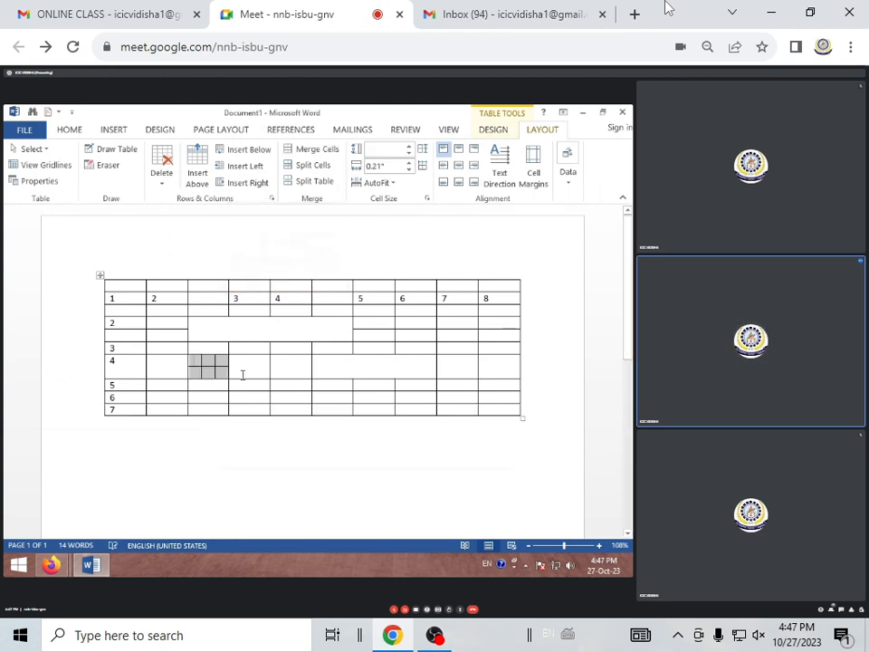
Enter 1, 2 and 3 in the upper row of the small cells made by the split.
left_click(231, 388)
right_click(214, 372)
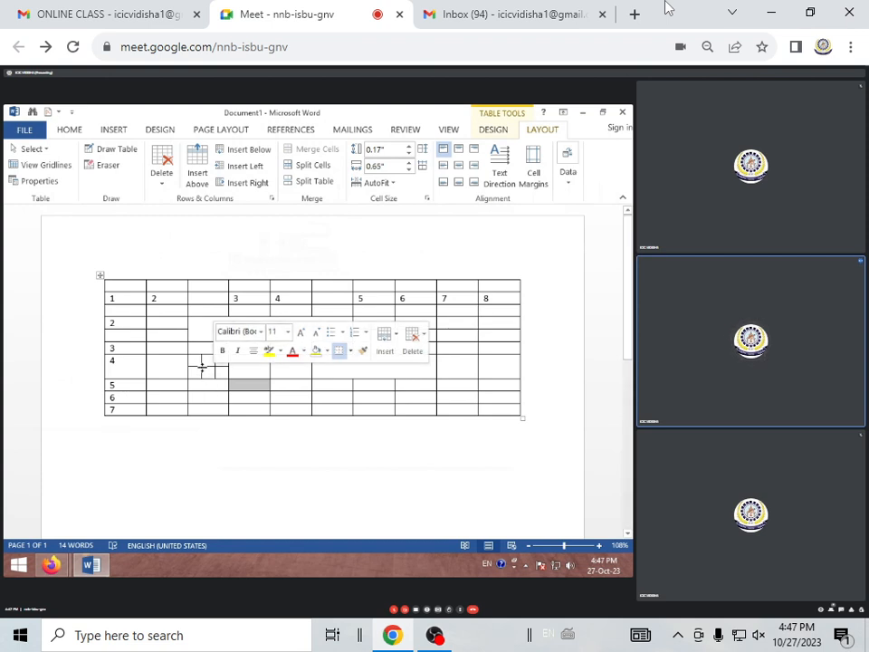
left_click(199, 362)
type("1")
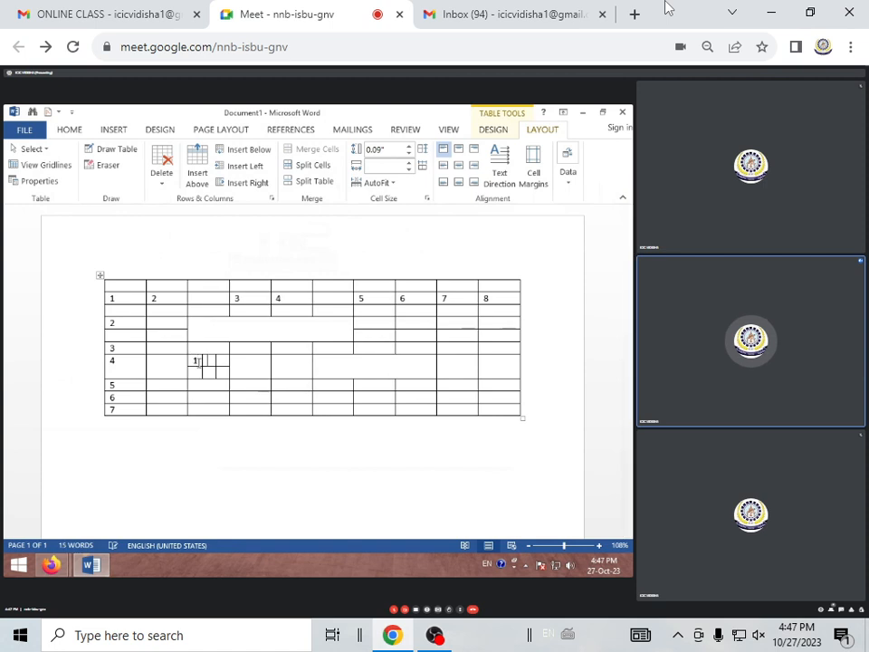
key("Tab")
type("2")
key("Tab")
type("2")
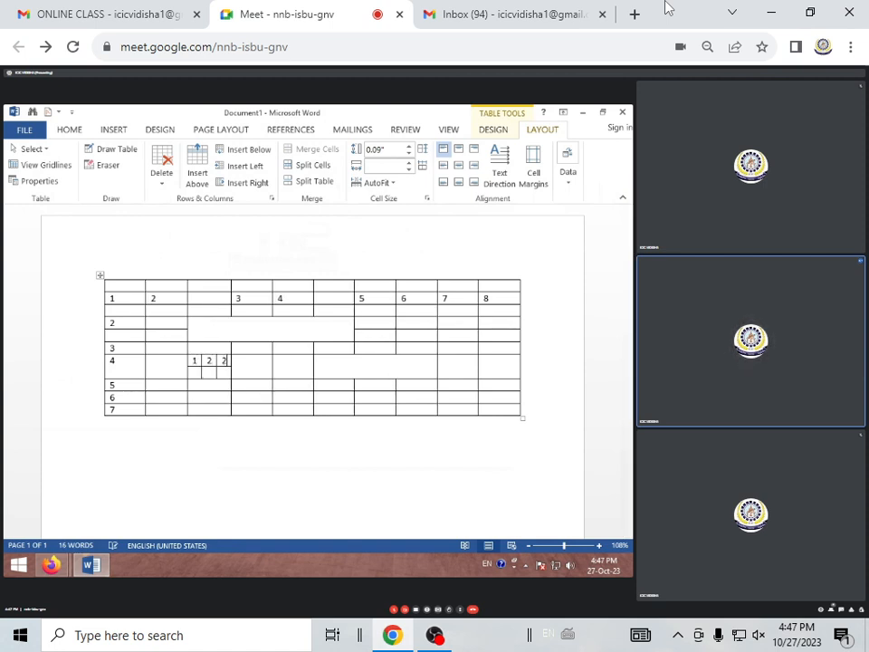
key("BackSpace")
type("3 ")
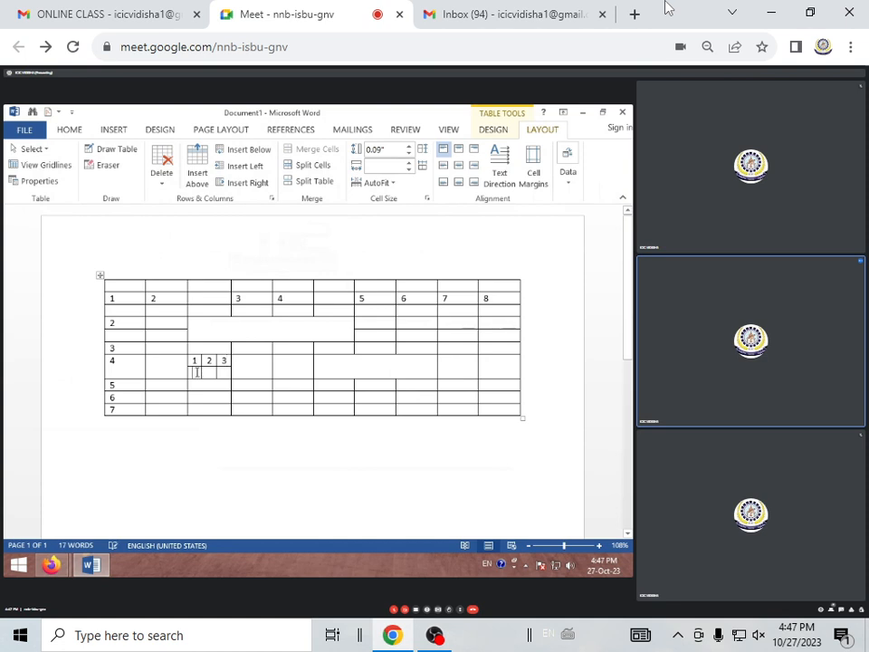
Enter 4, 5 and 6 in the lower row of the small split cells.
type("4")
key("Tab")
type("5")
key("Tab")
type("6")
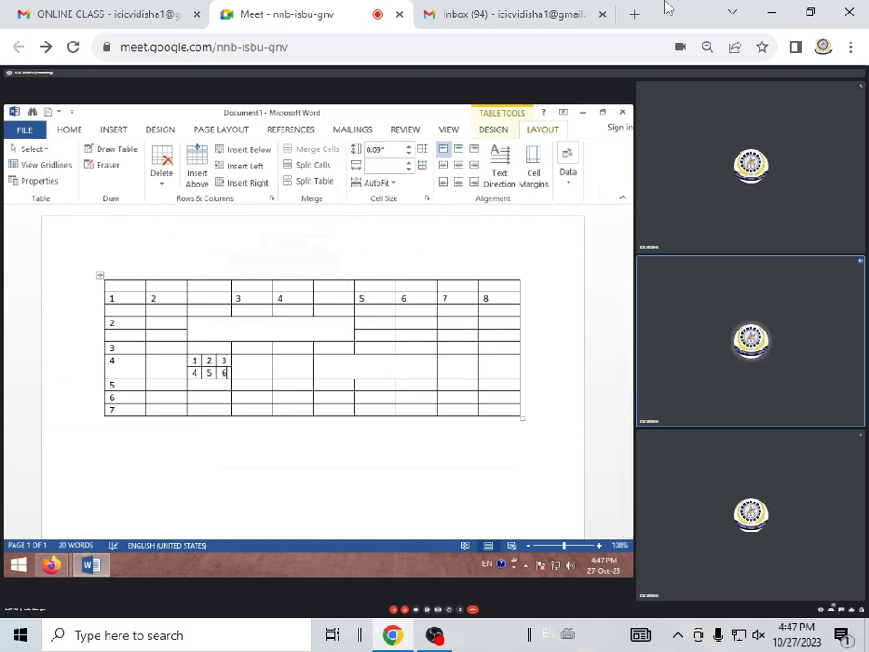
Split the table so that the row labelled 3 starts a separate second table.
left_click(329, 410)
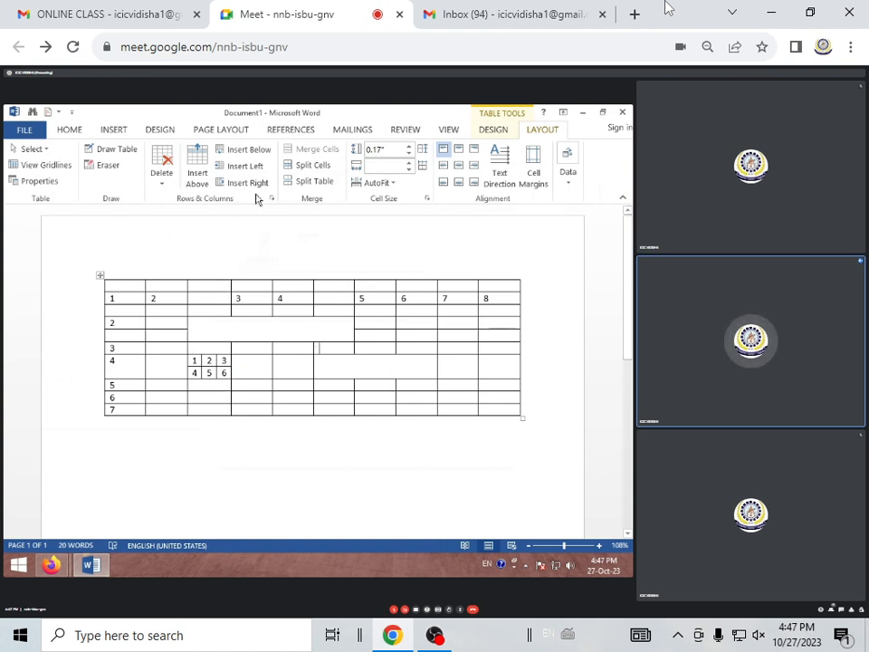
left_click(311, 181)
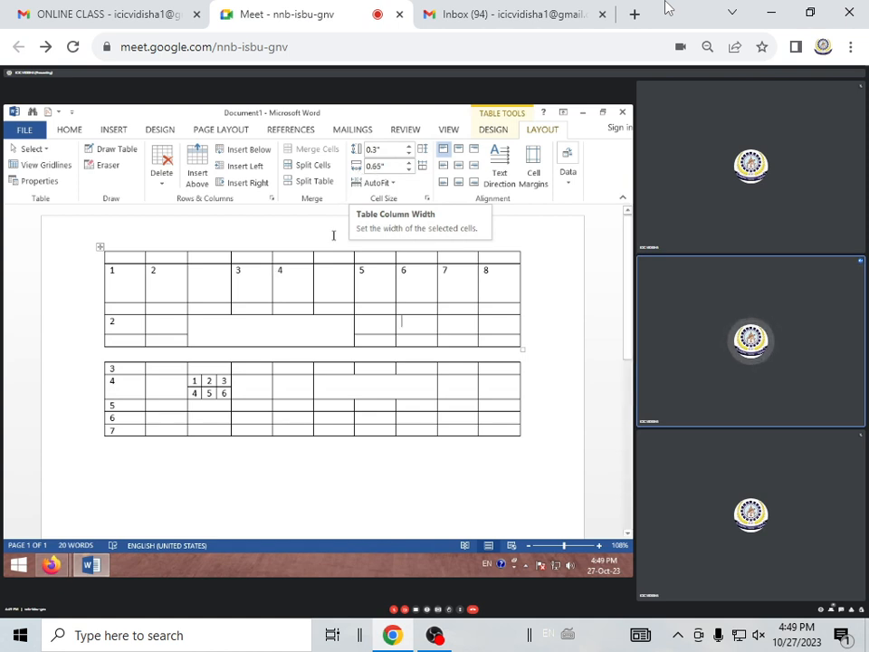
Adjust the column width from the fourth cell of row 5 in the lower table, making the fourth column narrow and the third wide.
left_click(269, 408)
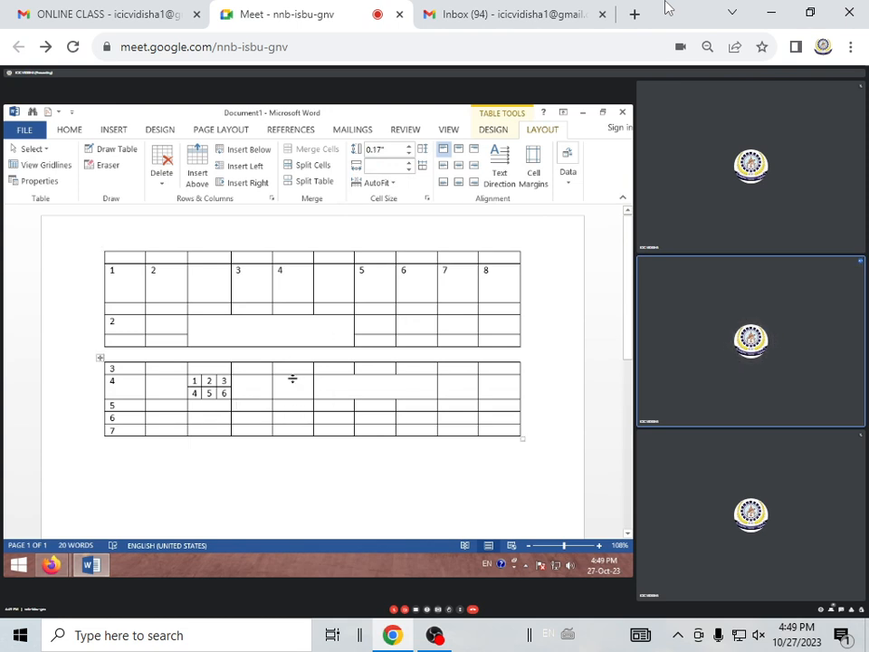
left_click(409, 169)
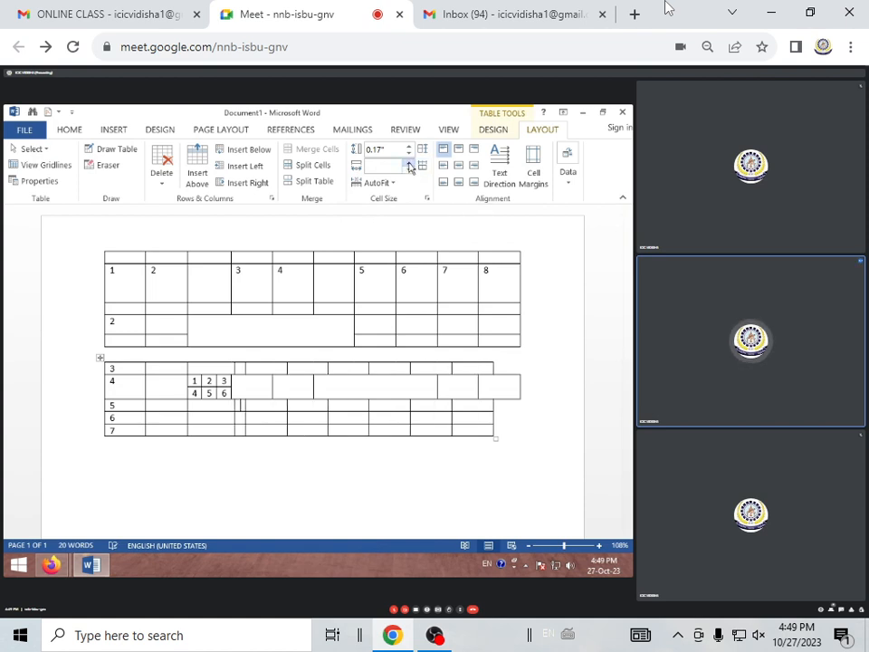
left_click(409, 169)
left_click(409, 164)
left_click(409, 163)
left_click(409, 163)
left_click(409, 164)
left_click(409, 164)
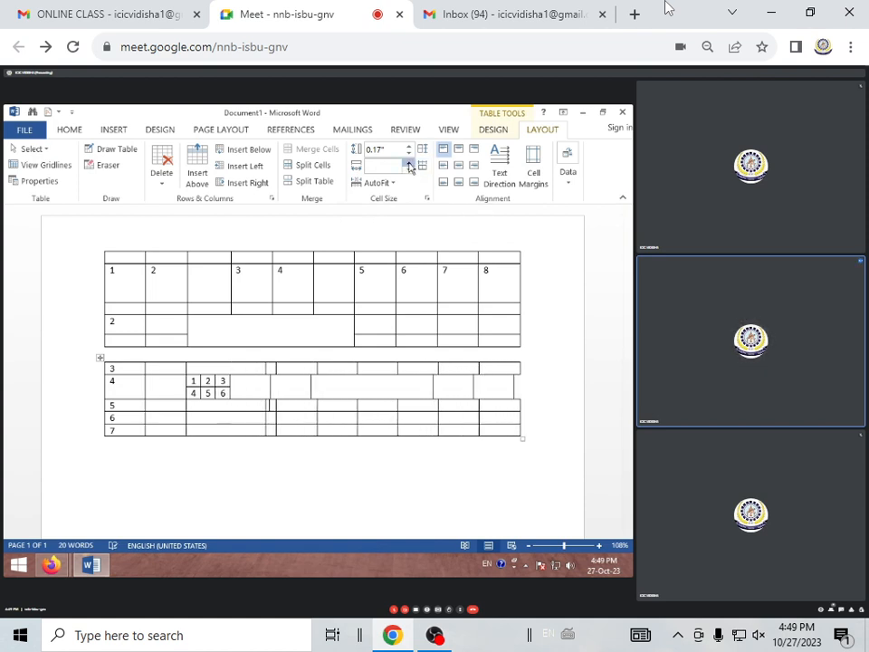
left_click(409, 164)
left_click(409, 164)
left_click(409, 169)
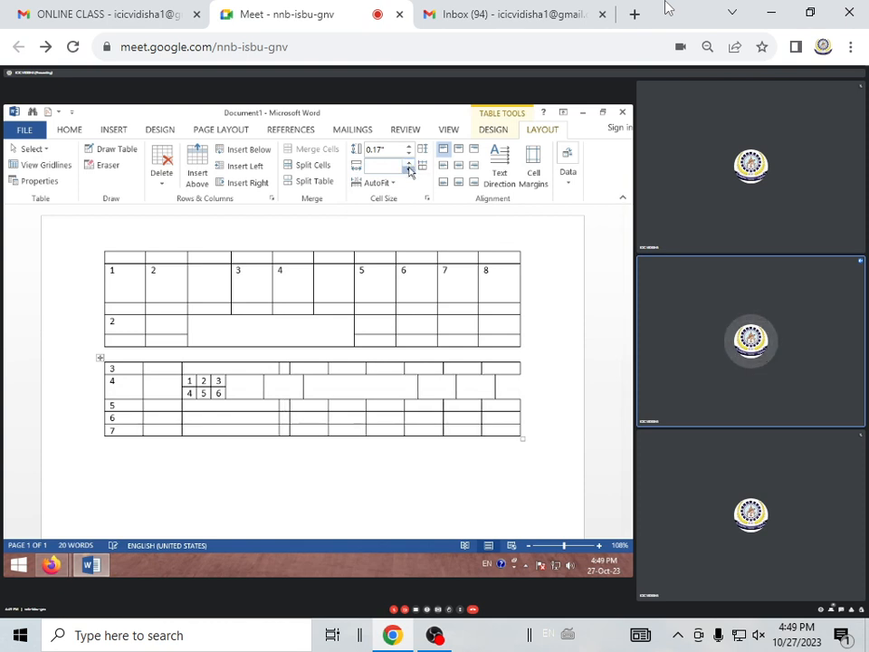
left_click(409, 168)
left_click(410, 168)
left_click(409, 169)
left_click(409, 168)
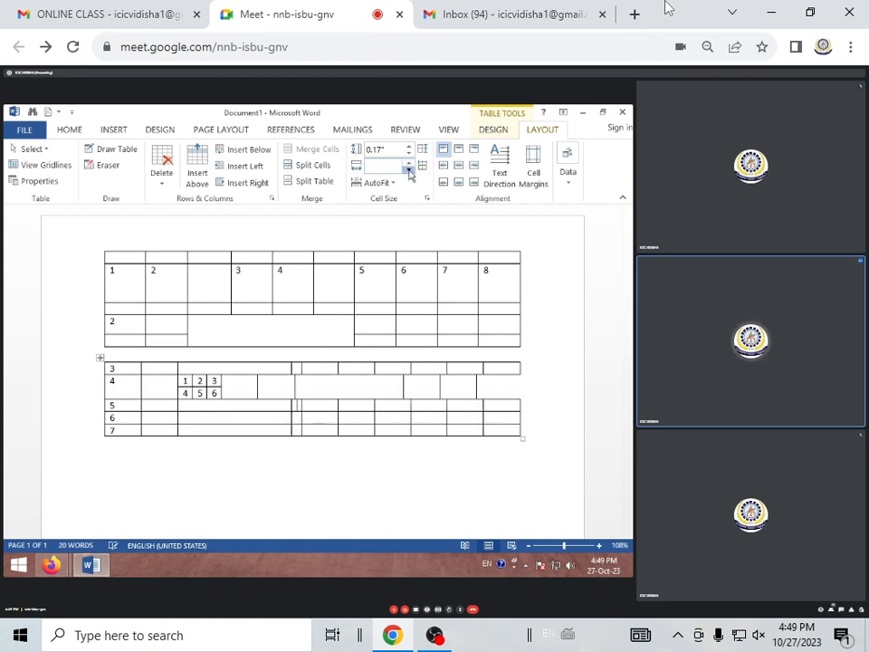
left_click(409, 169)
left_click(409, 169)
left_click(409, 168)
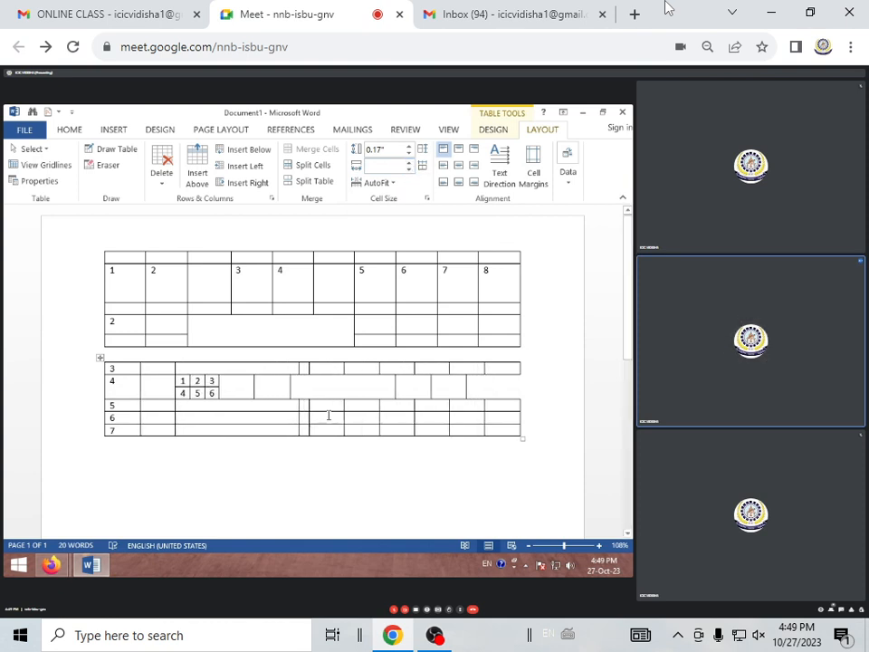
Shift both borders of the lower table's fourth column toward the row labels, narrowing the third column and widening the fourth.
left_click_drag(298, 407, 228, 412)
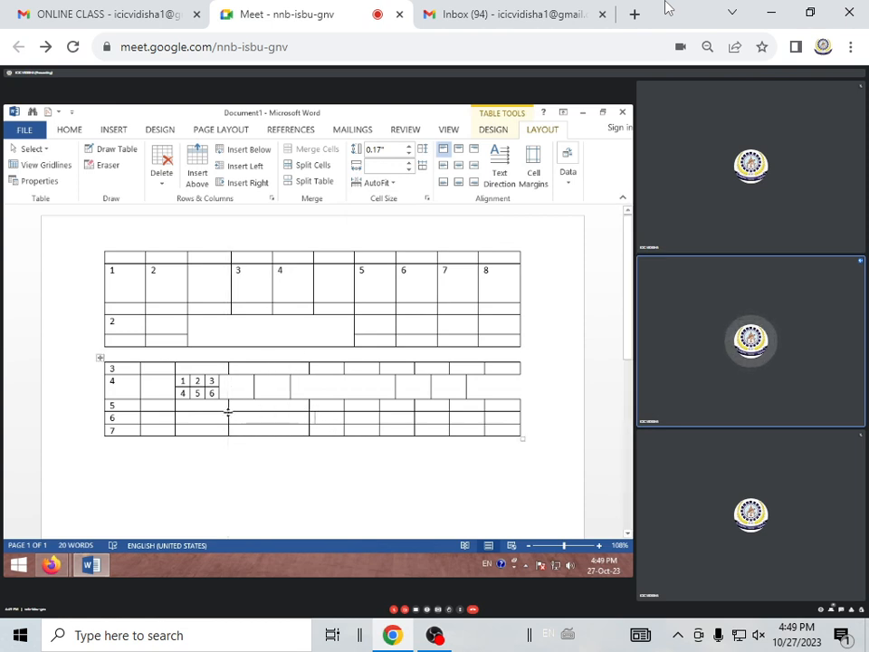
left_click_drag(308, 404, 263, 409)
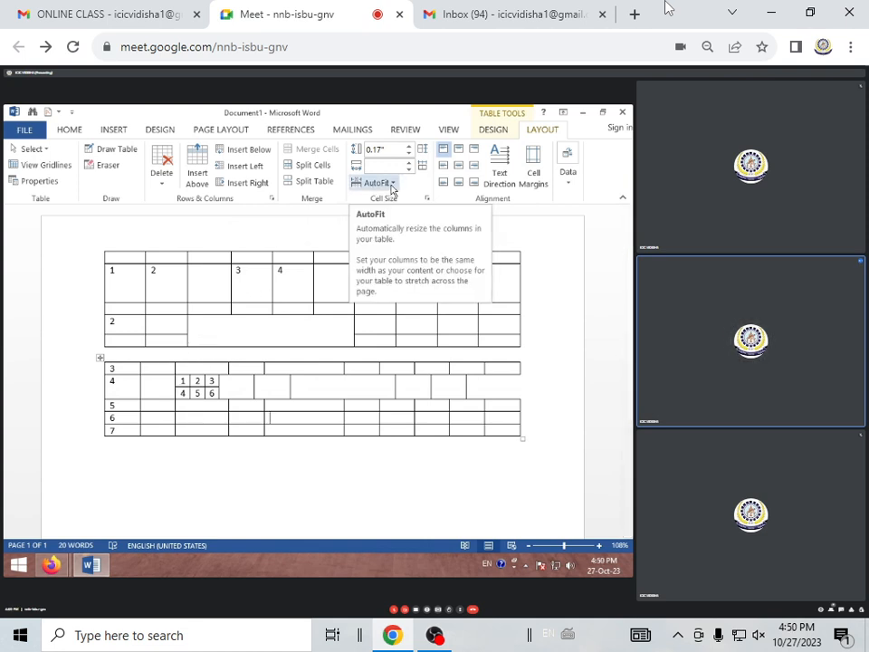
Delete the entire lower table and the entire upper table from the document.
left_click(108, 379)
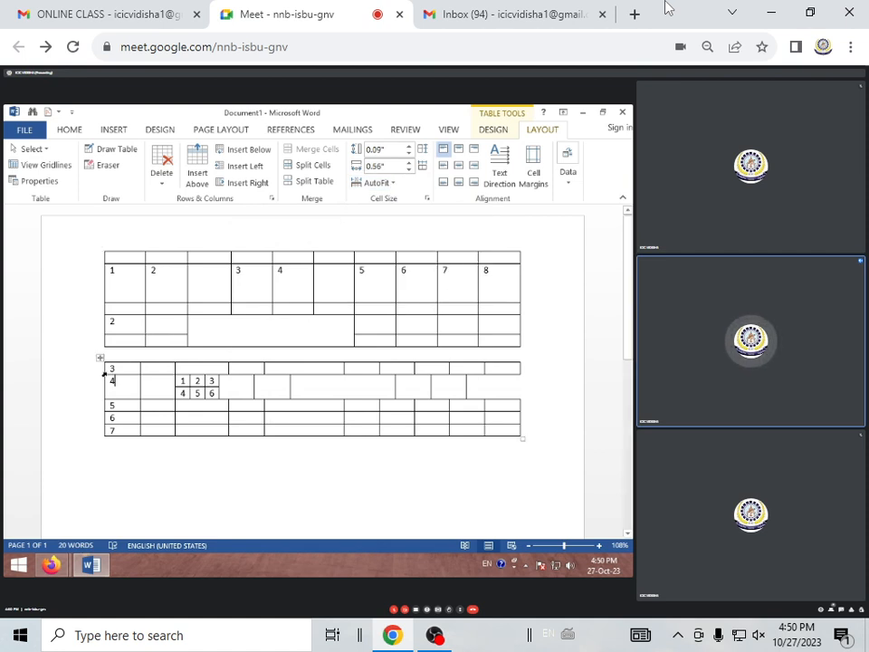
left_click(99, 358)
key("BackSpace")
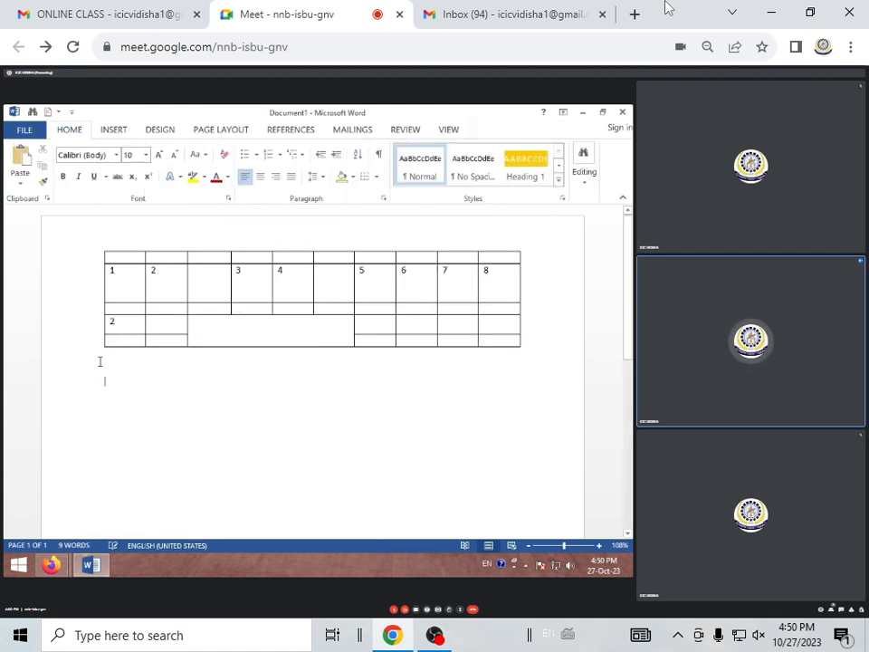
left_click(166, 308)
left_click(99, 246)
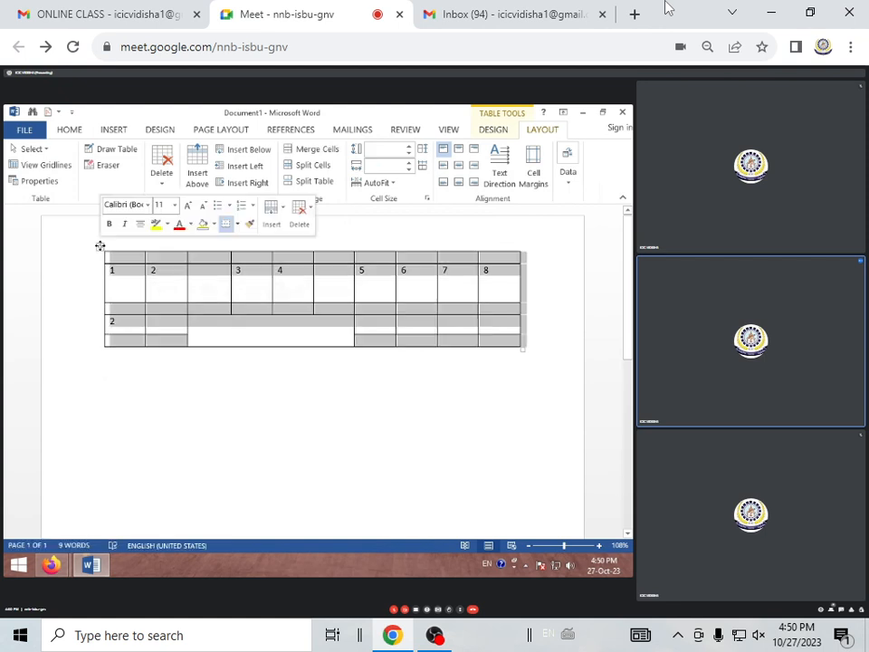
key("BackSpace")
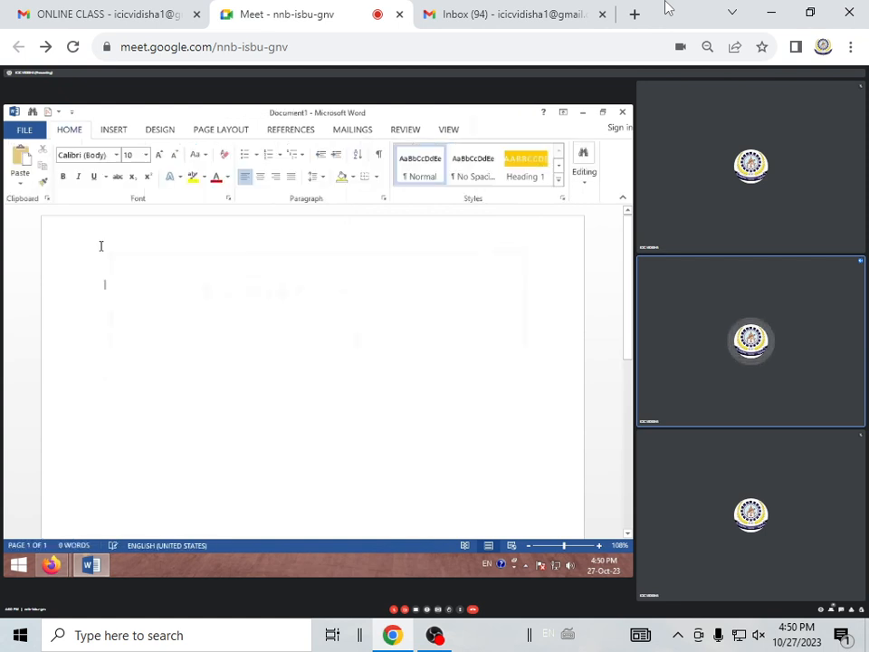
Insert a new table with four columns and five rows and select its first column.
left_click(113, 132)
left_click(51, 165)
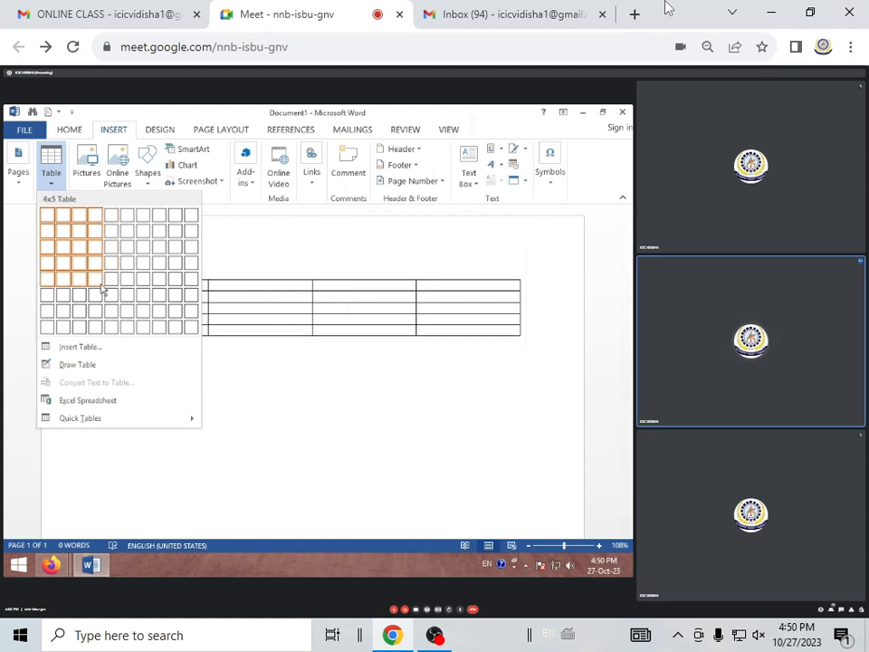
left_click(103, 288)
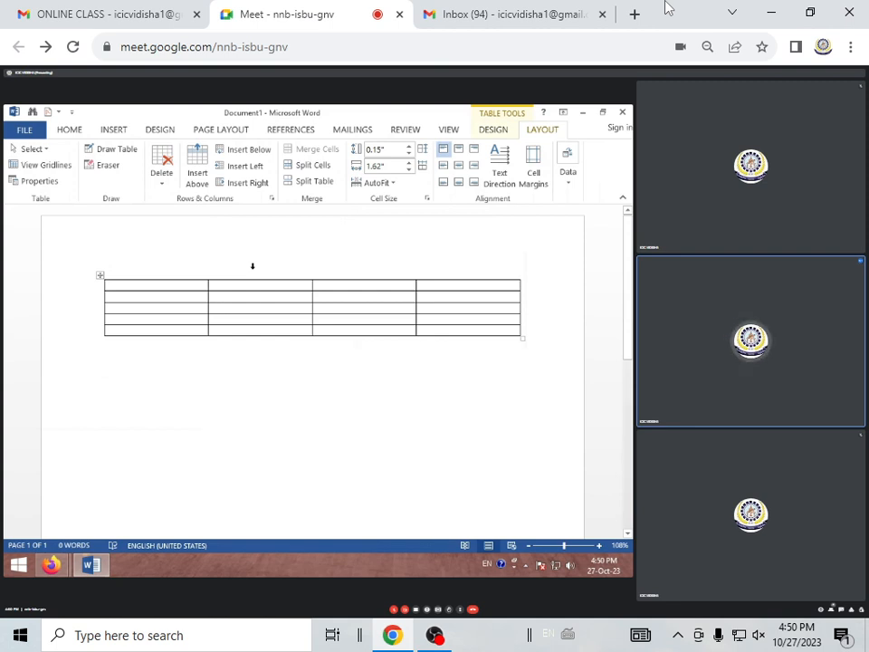
left_click(190, 276)
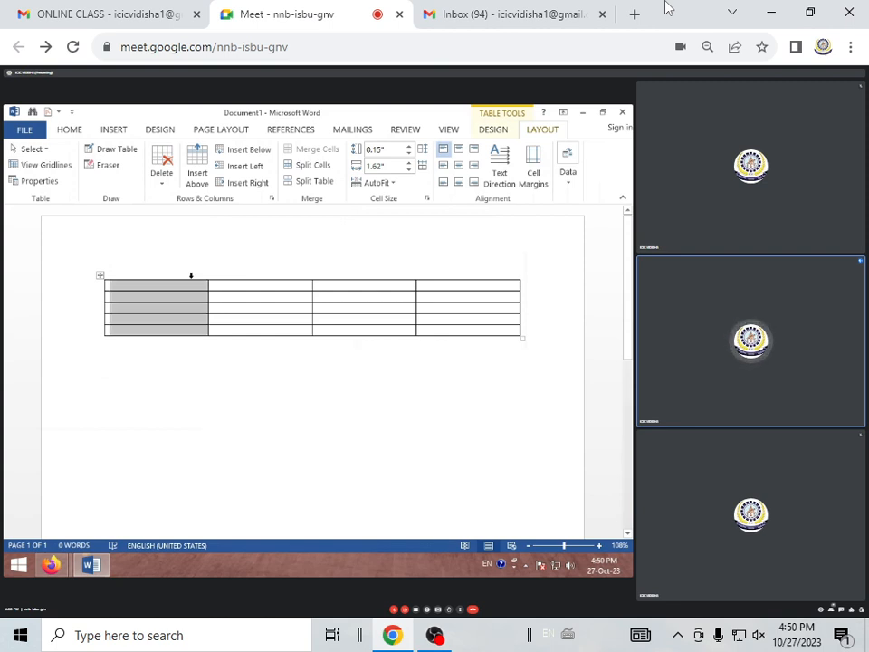
Enter "ICIC COMPUTER CENTER" in the first cell of the table's top row.
left_click(197, 288)
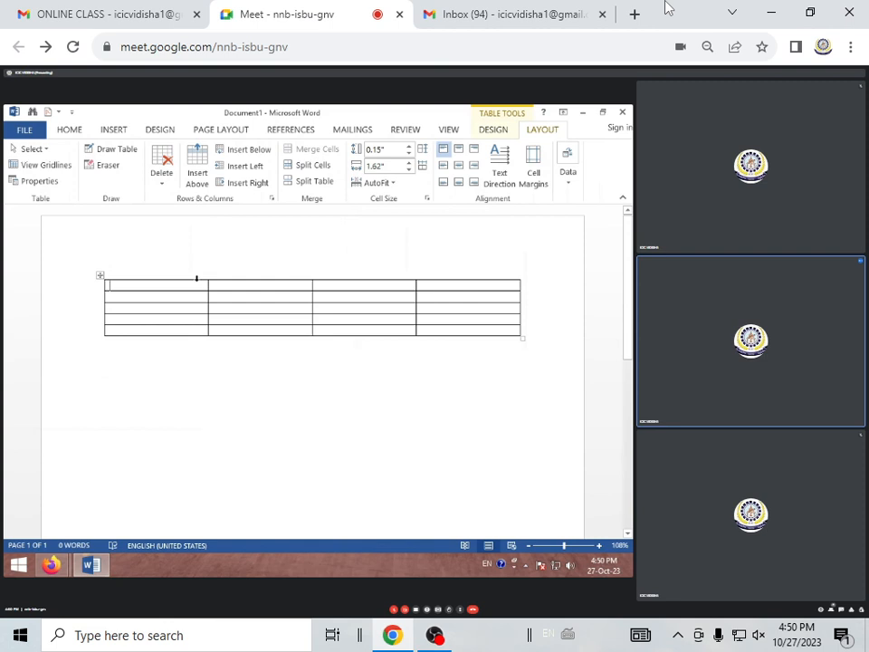
type("ICIC")
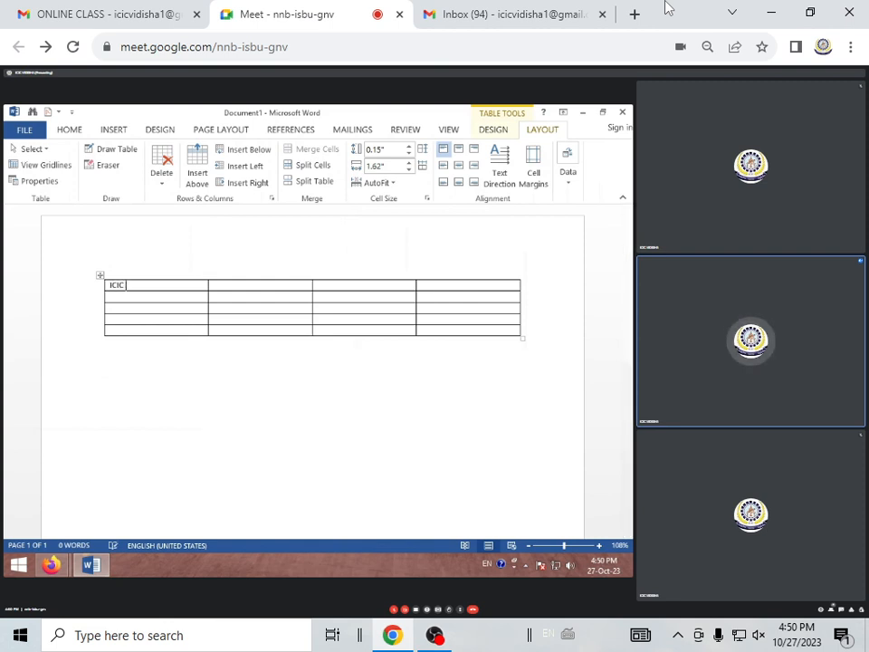
type(" COMPUTER")
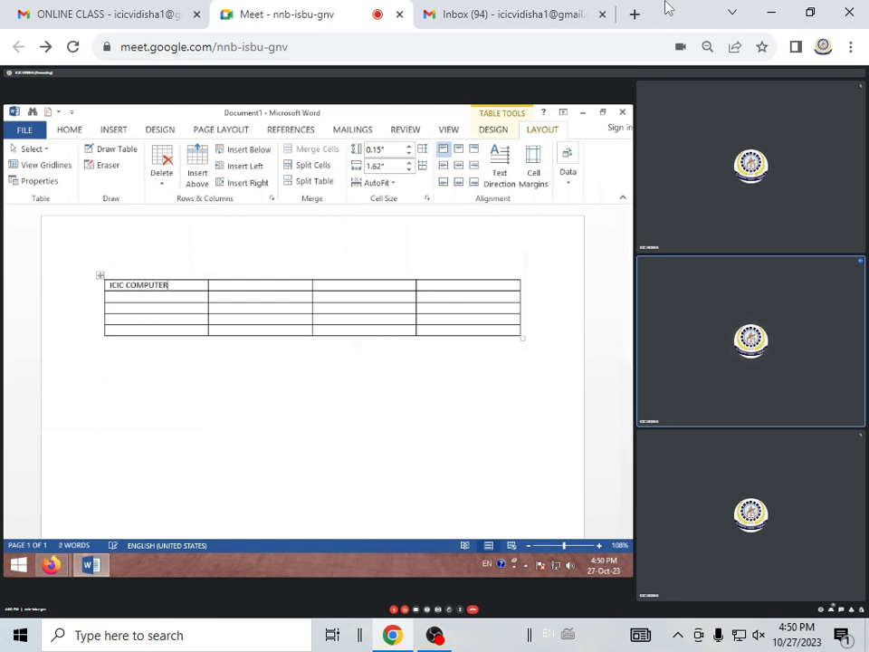
type(" CENTER")
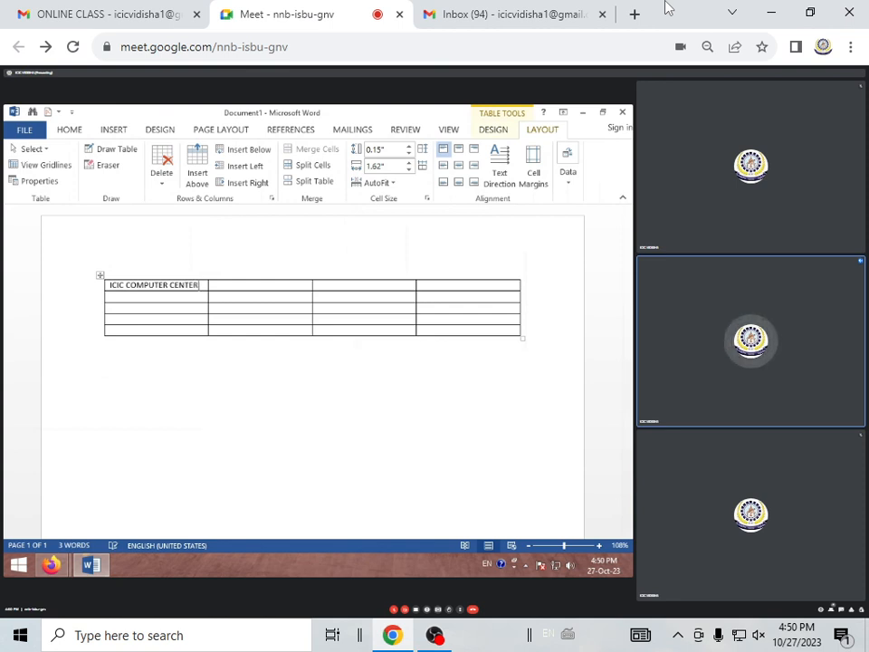
Enter "DURGA NAGAR" in the second cell of the table's top row.
key("Tab")
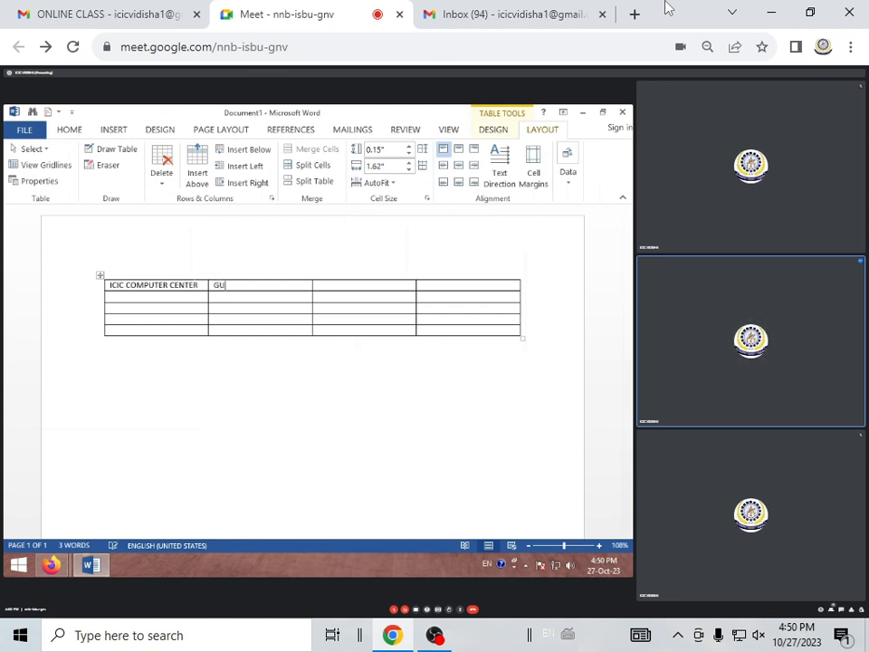
type("GURFA")
key("BackSpace")
key("BackSpace")
key("BackSpace")
key("BackSpace")
type("DURGA NAGAR")
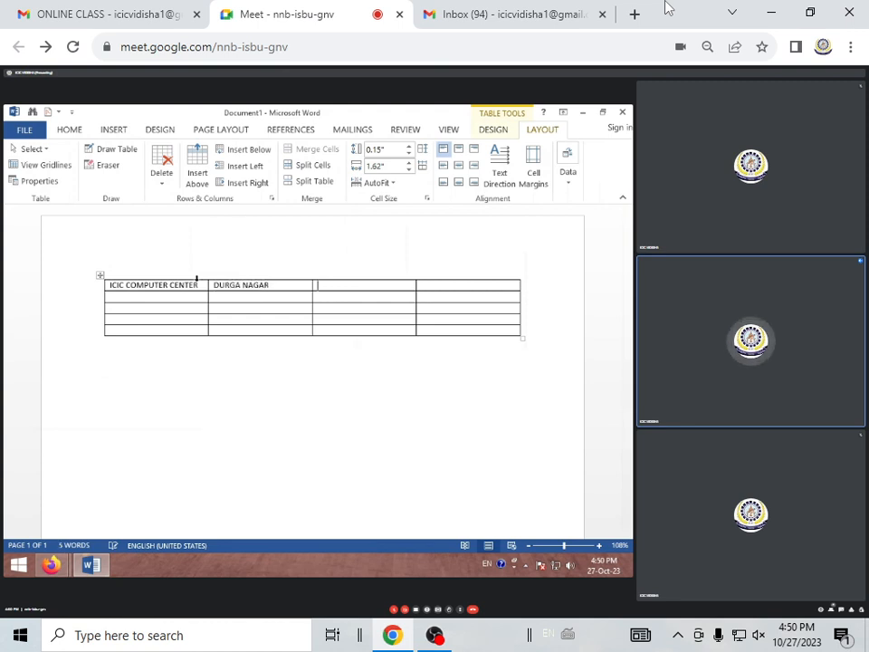
Enter "VIDISHA" in the third cell of the top row and move on to the fourth cell.
key("Tab")
type("VIDISA")
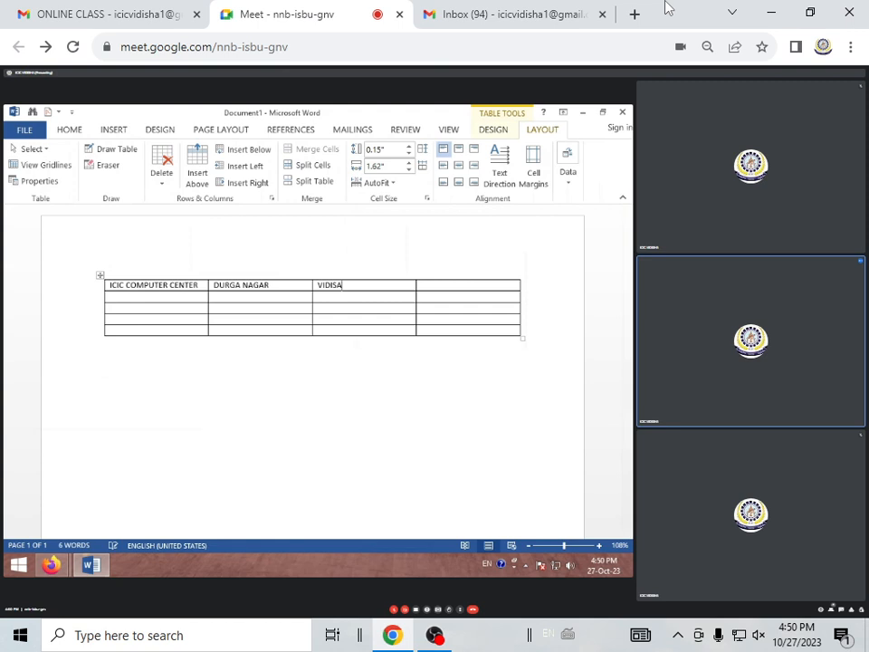
key("BackSpace")
type("HA")
key("Tab")
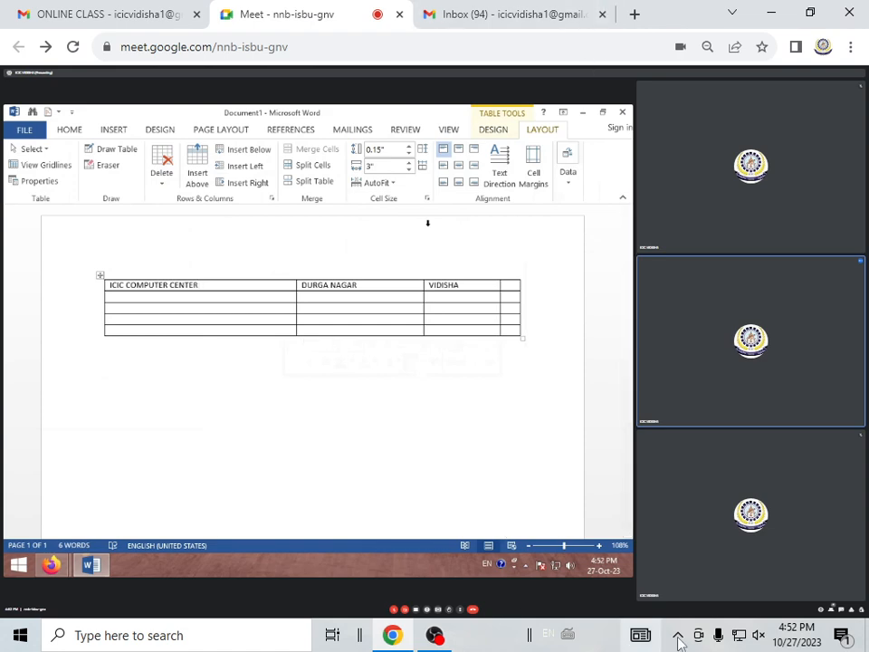
left_click(435, 636)
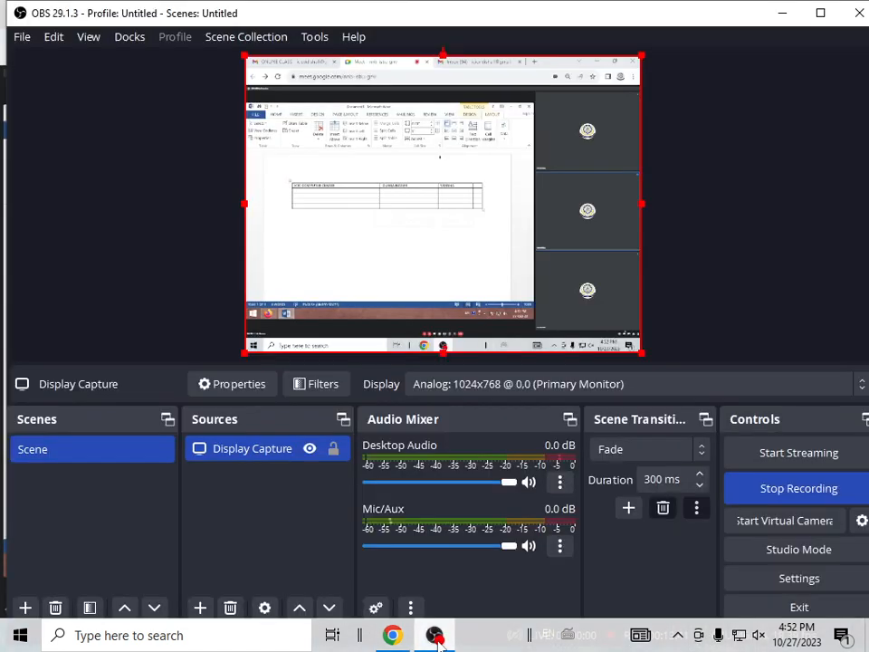